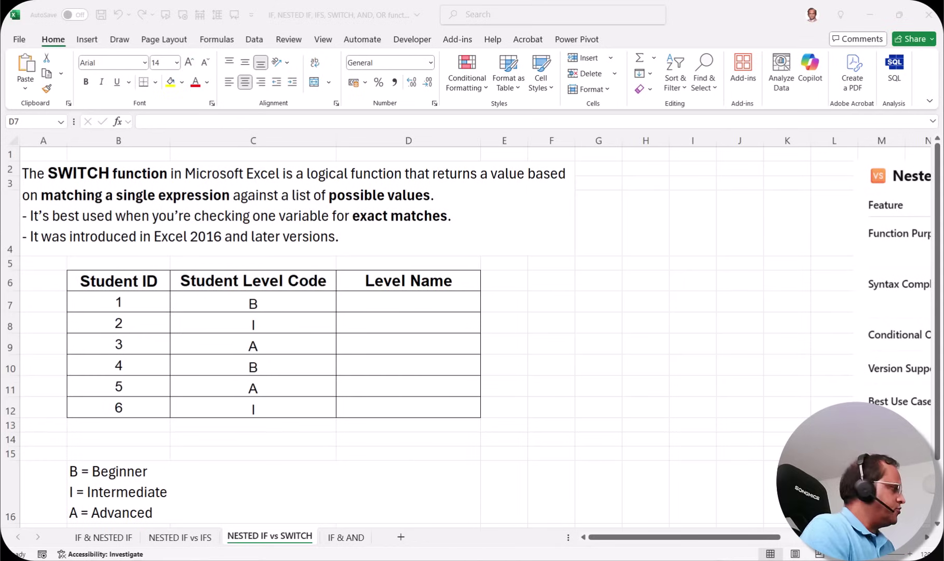
- Examine the SWITCH function description, the student table's columns, and how each level code in C7:C9 maps to a level name
key("alt+Tab")
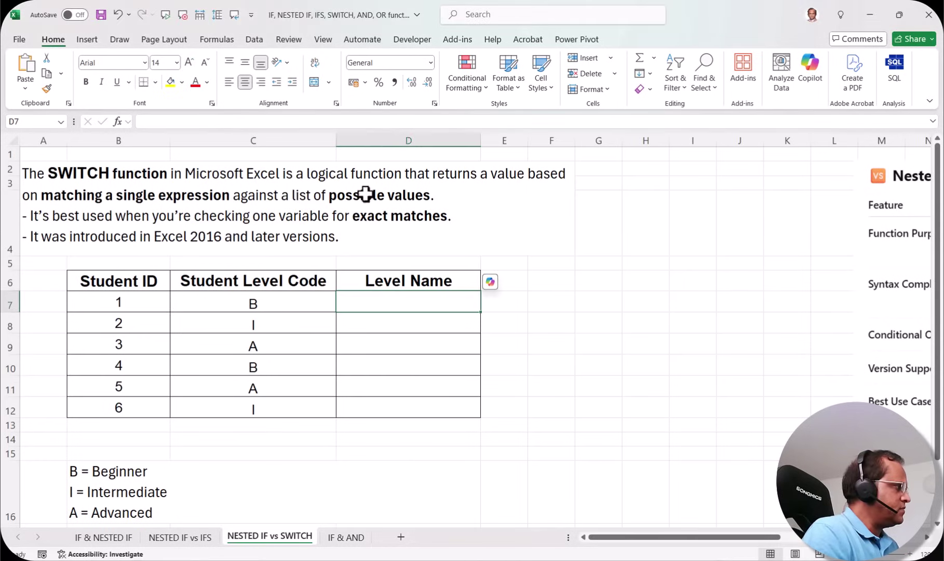
left_click(366, 193)
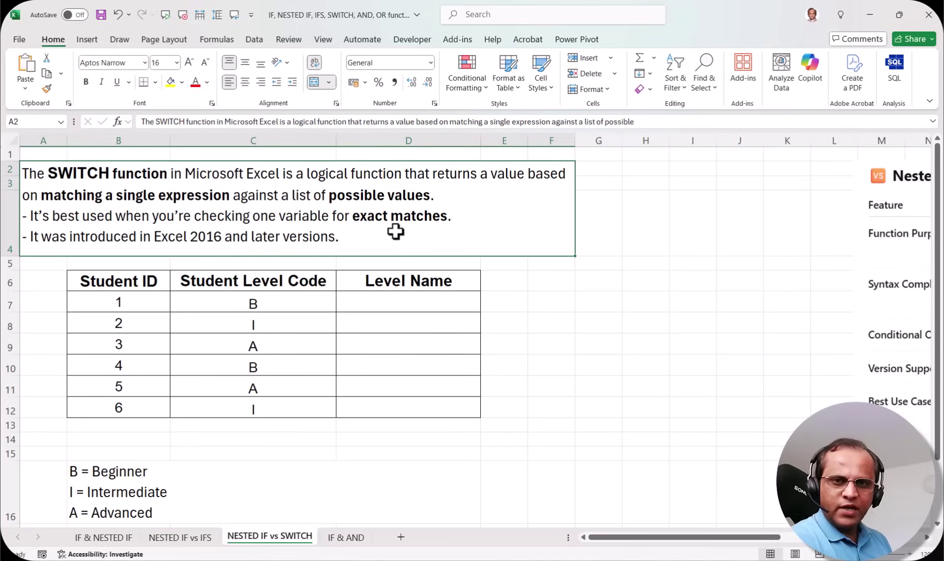
left_click(436, 310)
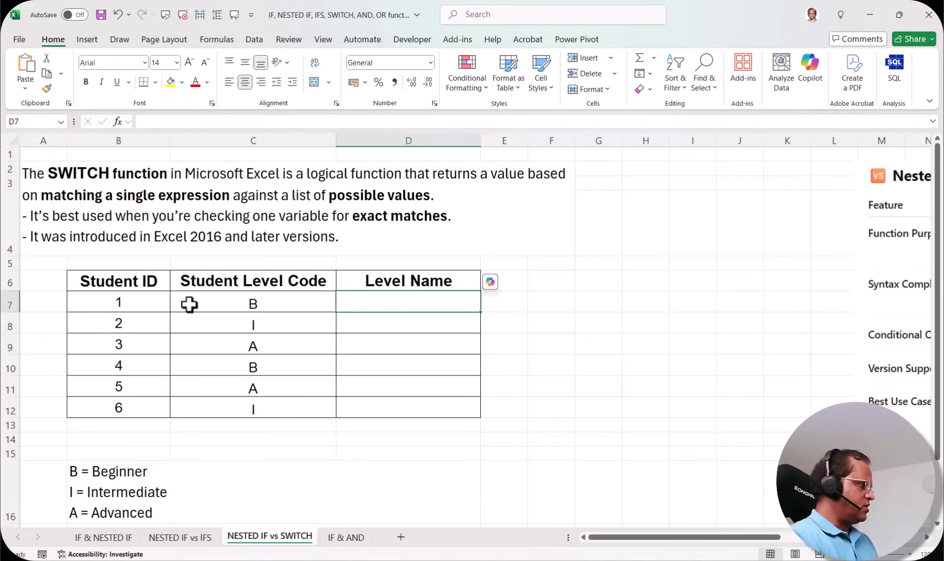
left_click_drag(122, 301, 131, 404)
left_click_drag(253, 301, 257, 399)
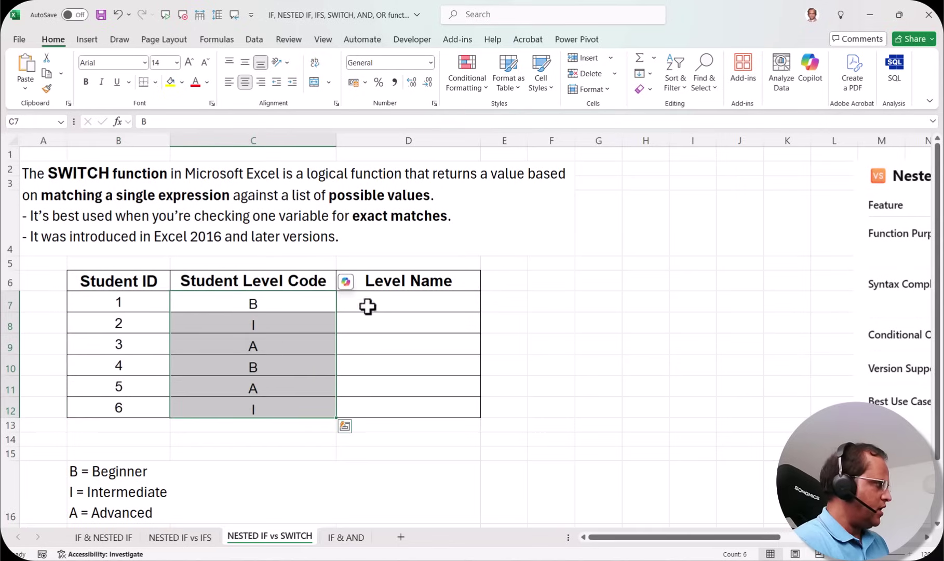
left_click_drag(405, 297, 411, 407)
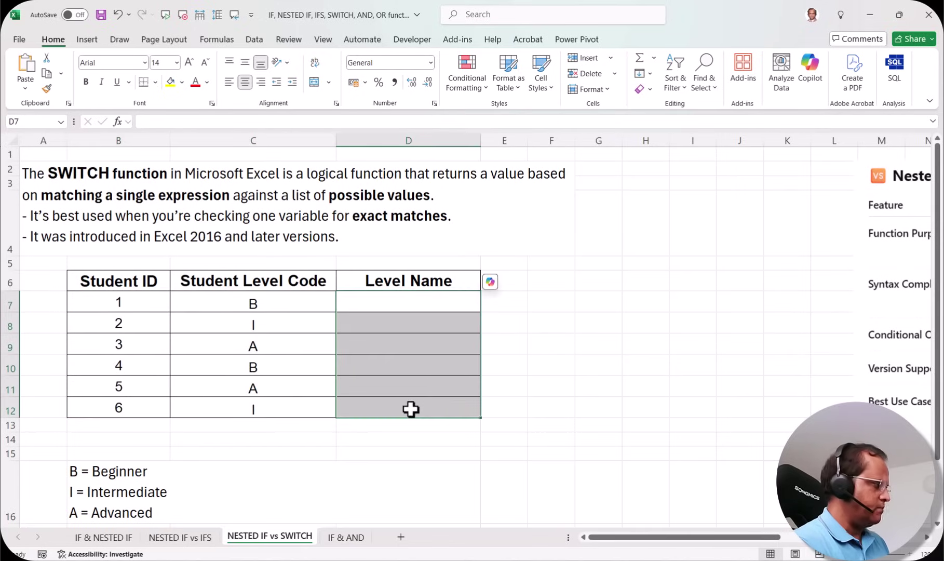
scroll(405, 415, "down", 1)
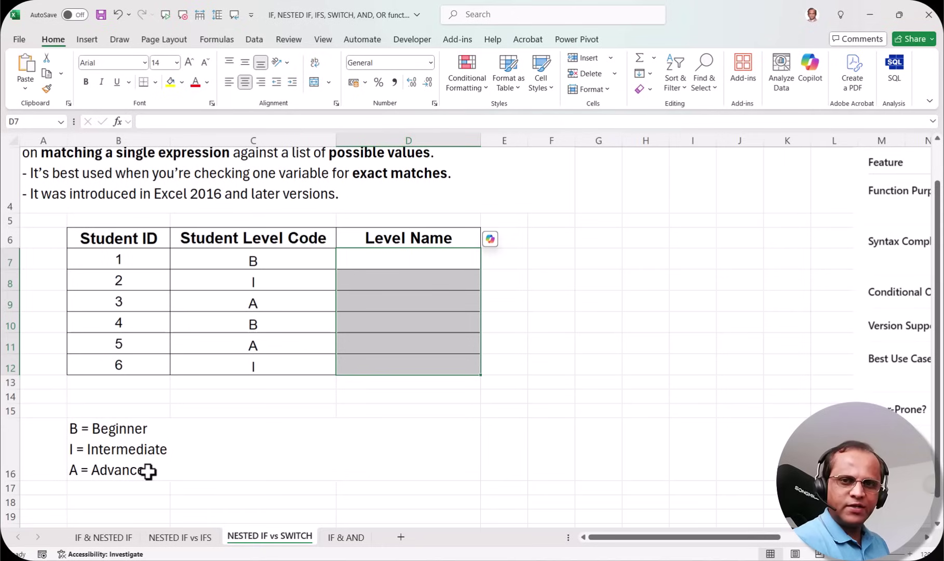
left_click(380, 263)
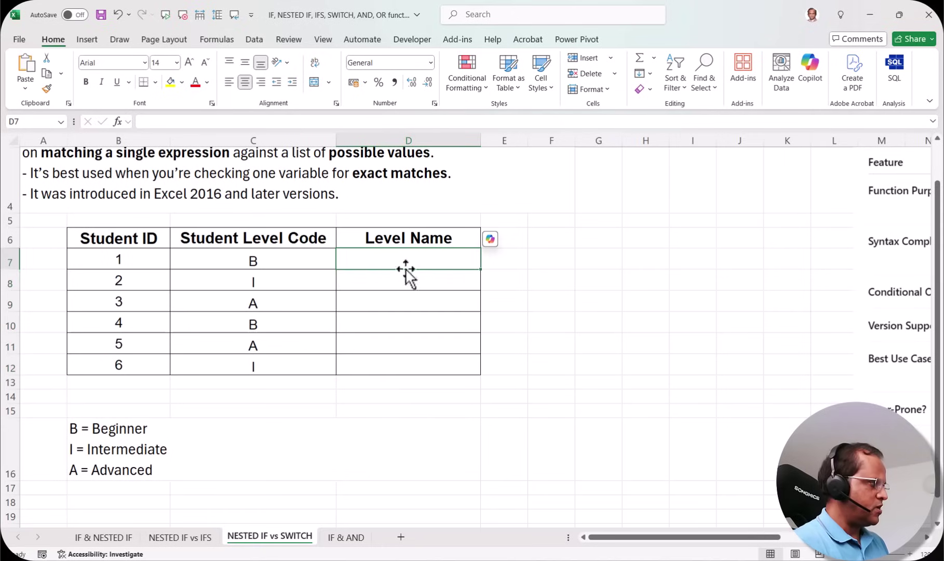
left_click(256, 261)
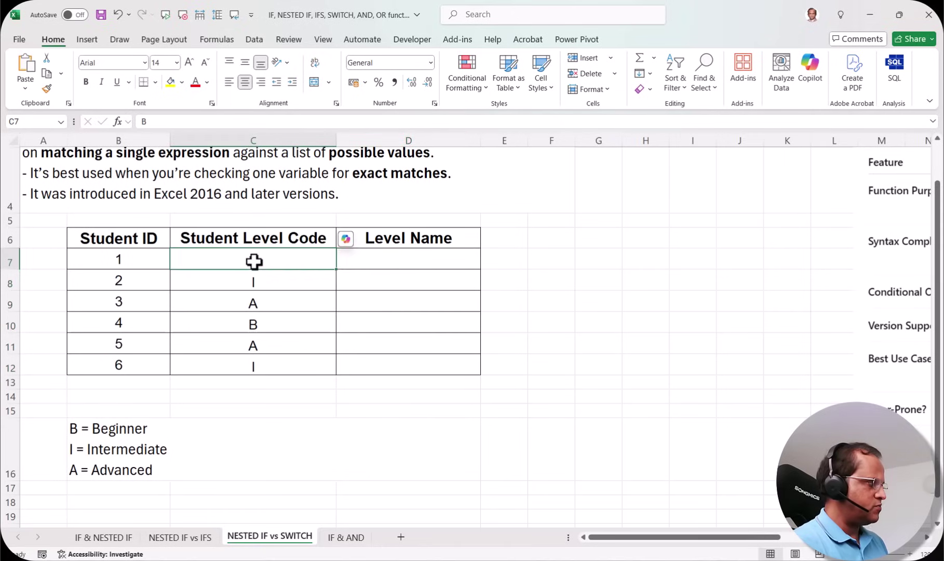
left_click(409, 264)
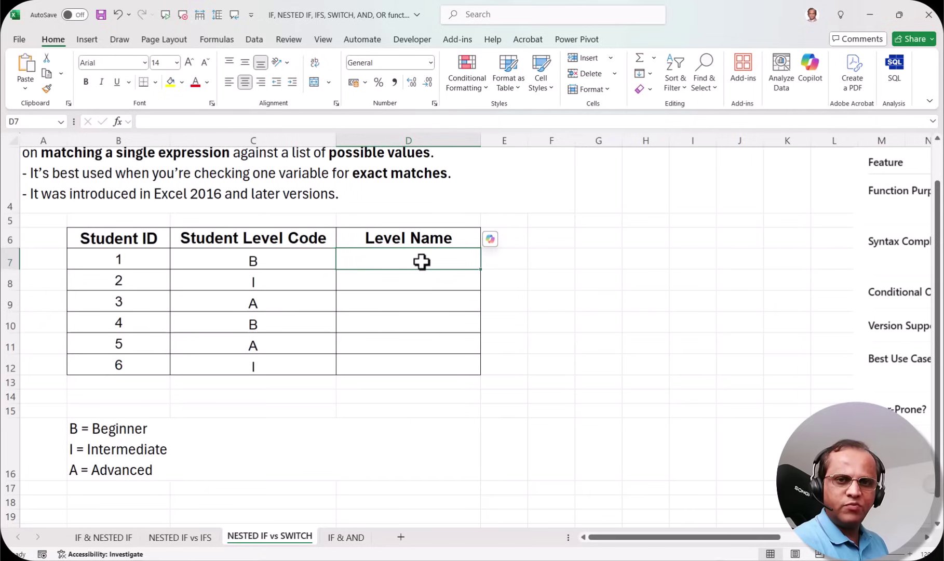
left_click(296, 279)
left_click(407, 282)
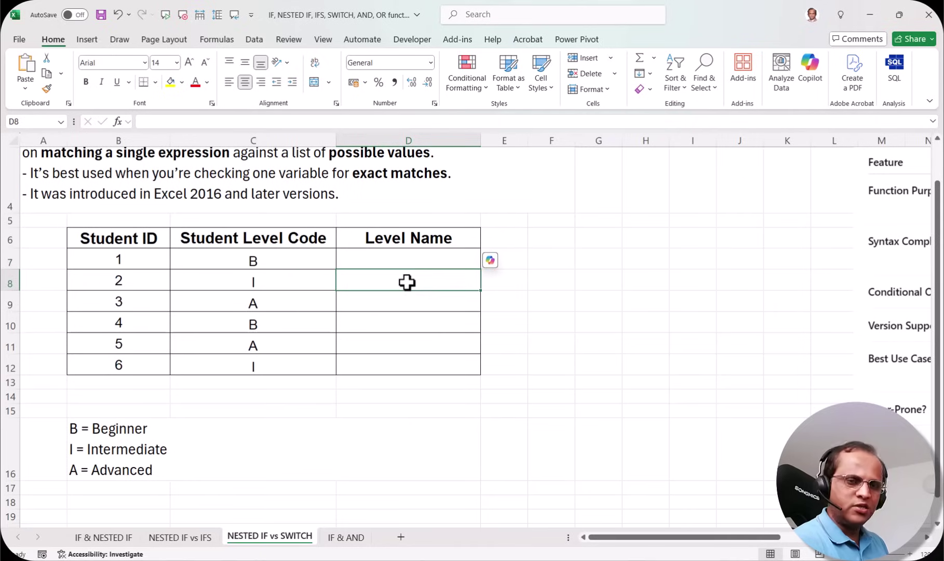
left_click(291, 299)
left_click(387, 302)
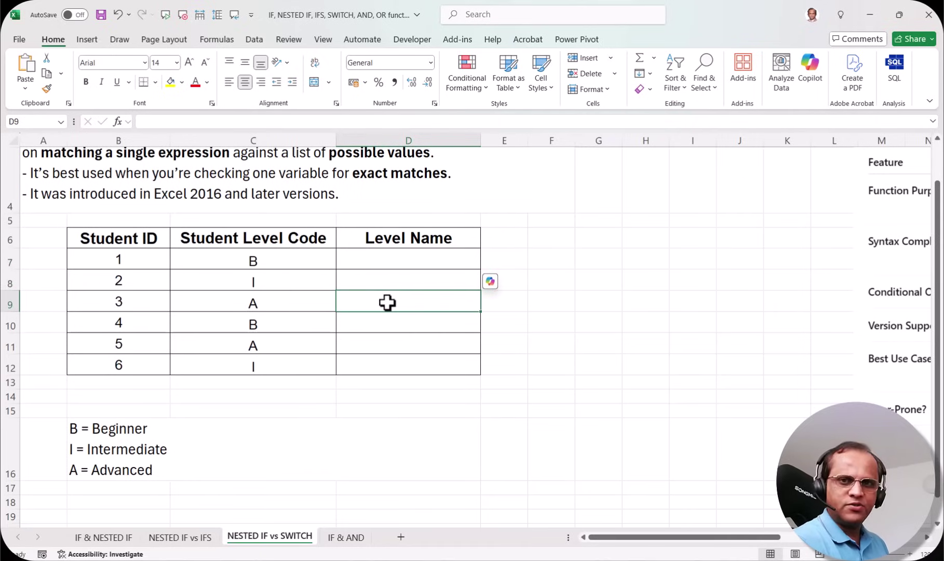
- Start an IF formula in D7 that returns "Beginner" when C7 equals "B", using semicolons as separators
left_click_drag(394, 265, 429, 259)
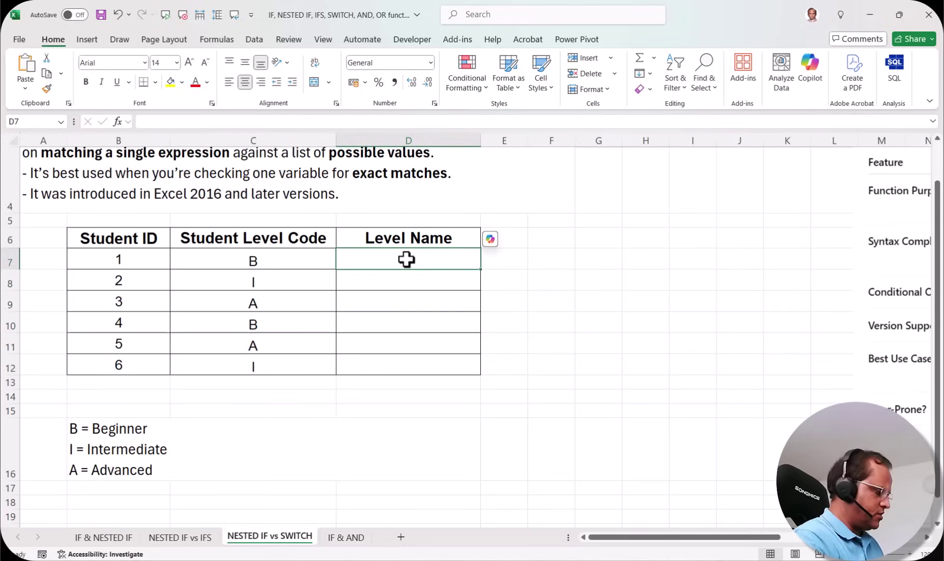
type("=IF(")
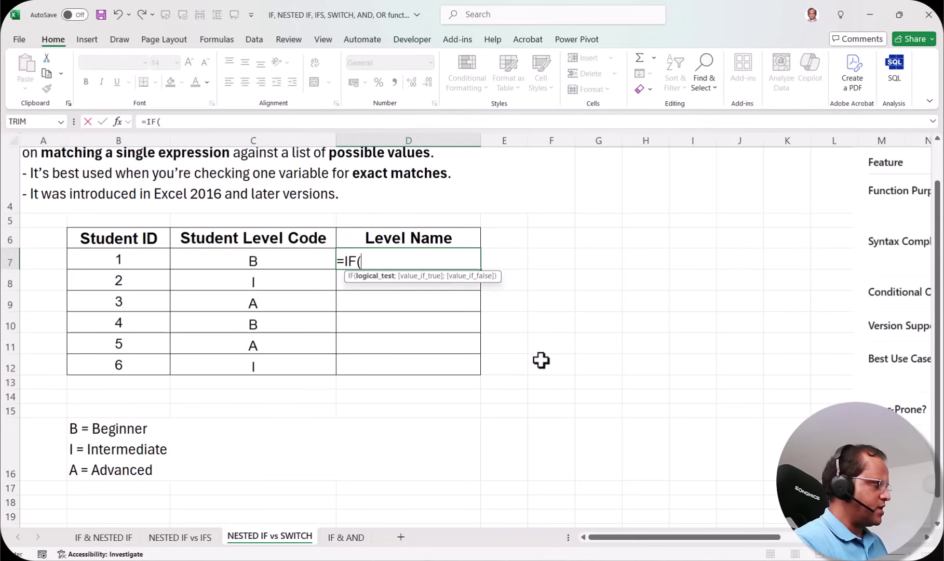
left_click(258, 259)
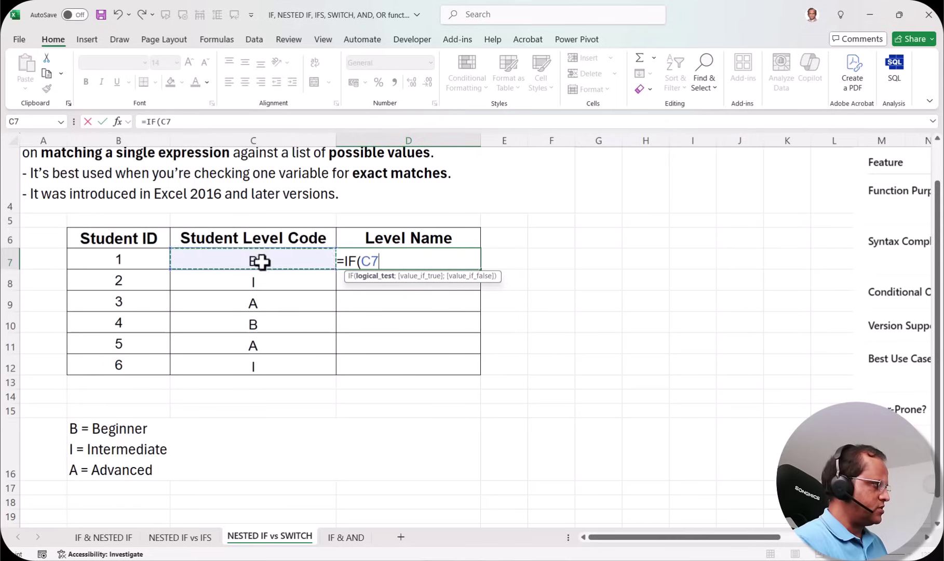
type("=\"B\"")
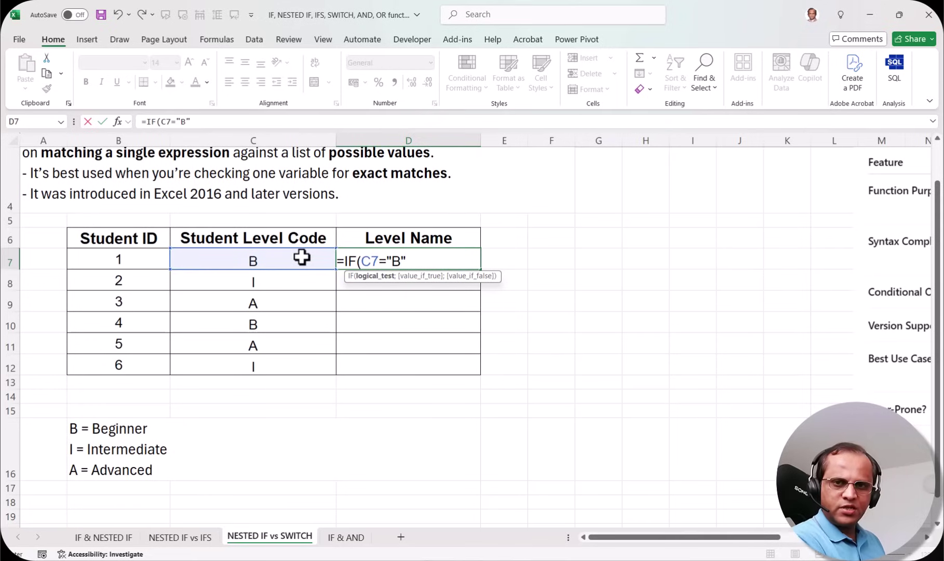
type(";\"Beginner\";")
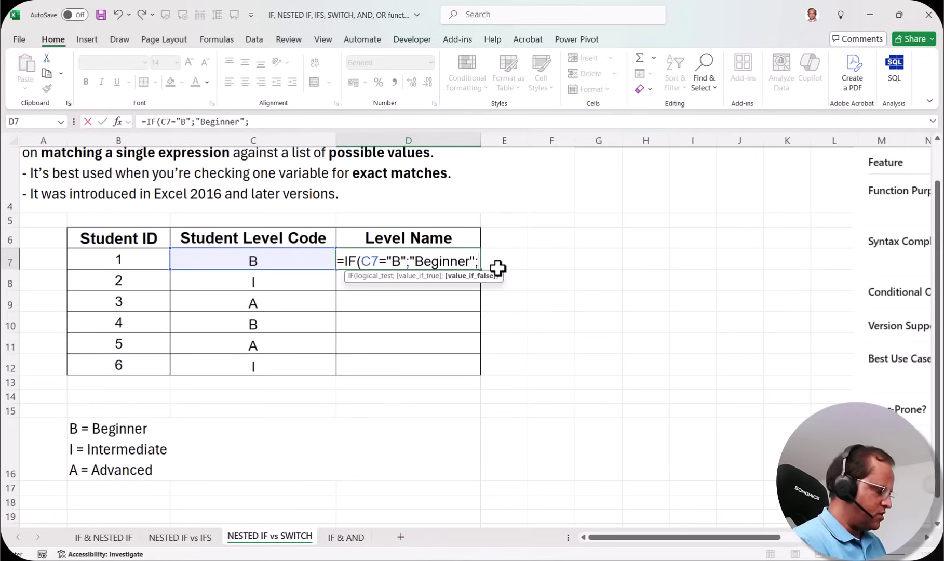
- Nest a second IF on C7 that returns "Intermediate" for "I" and otherwise "Advanced", and complete the D7 formula
type("IF(")
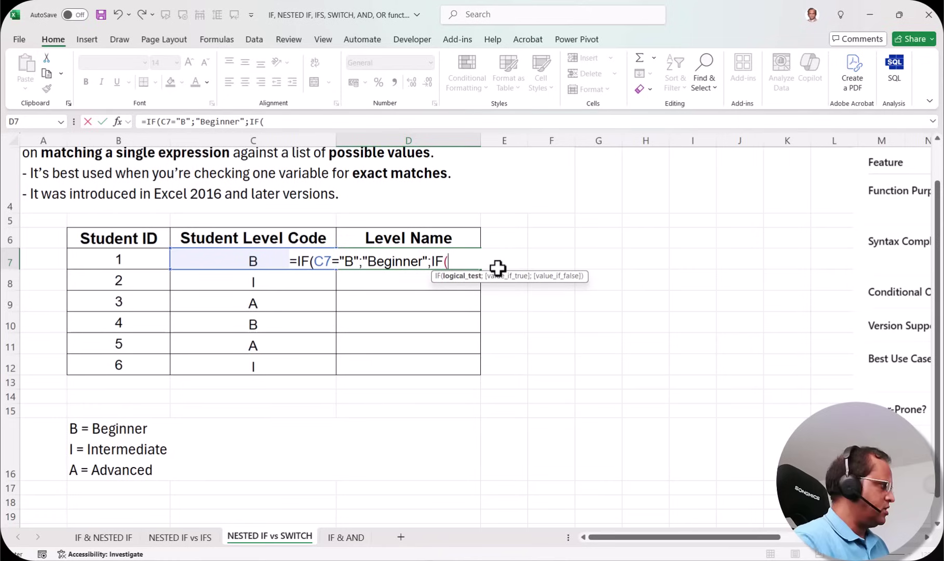
left_click(250, 259)
type("=\"I\";")
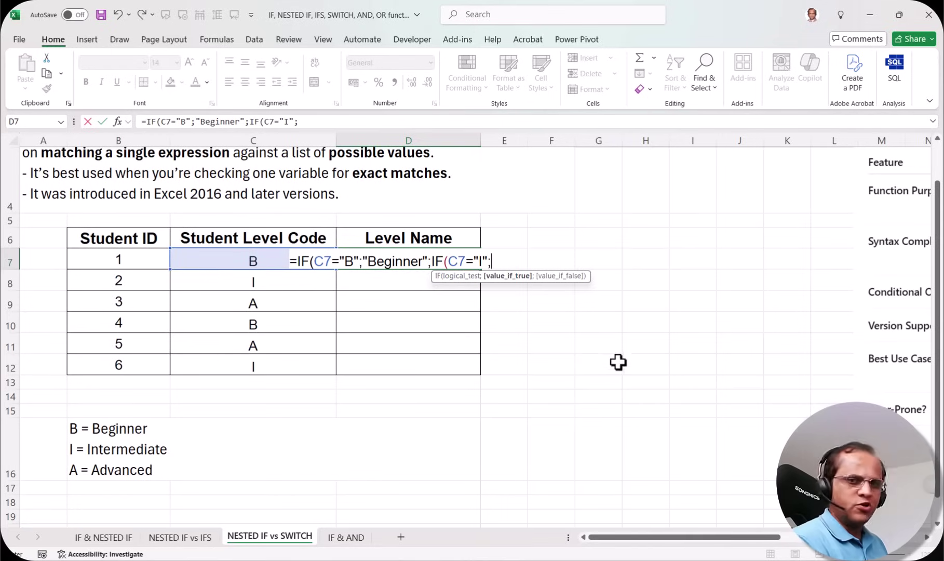
type("\"Intermediate")
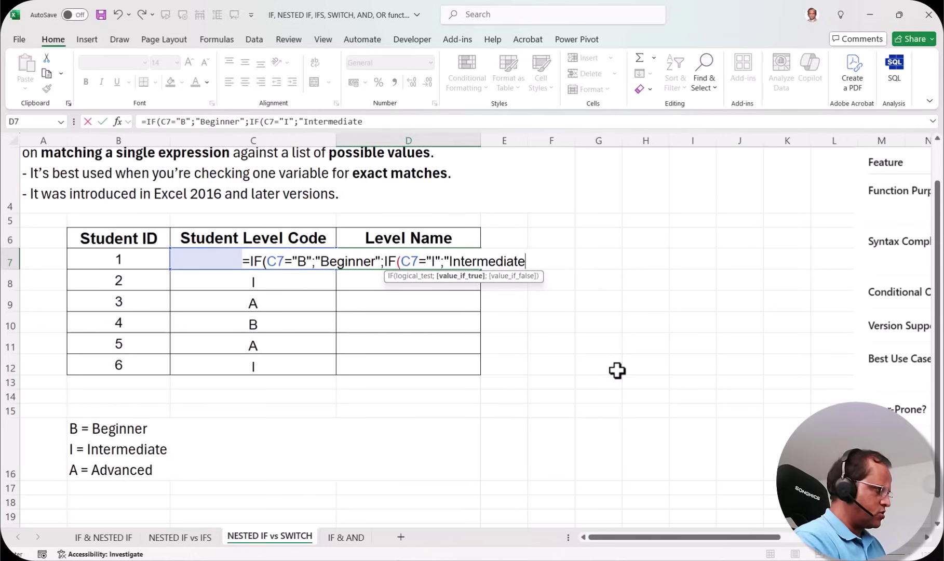
type("\"")
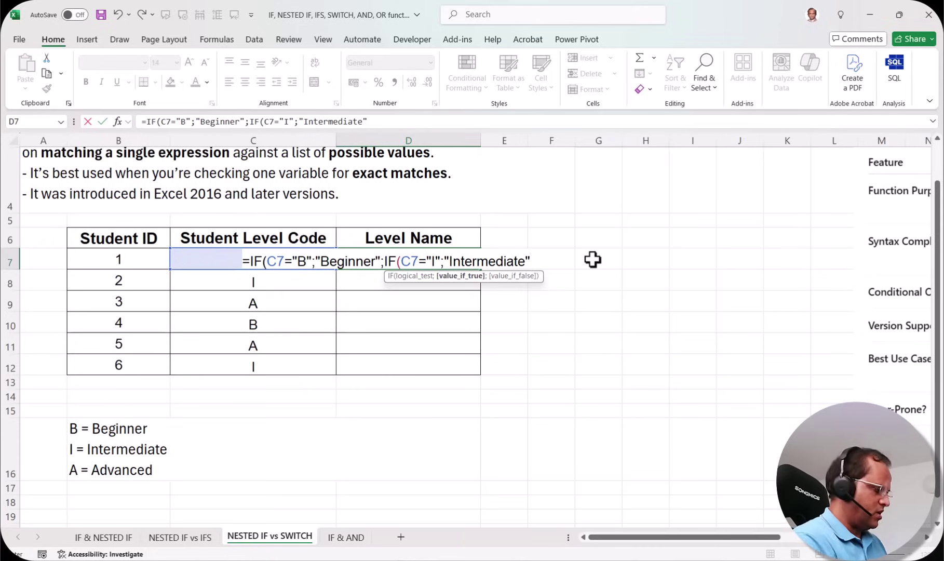
type(";\"Advanced\"")
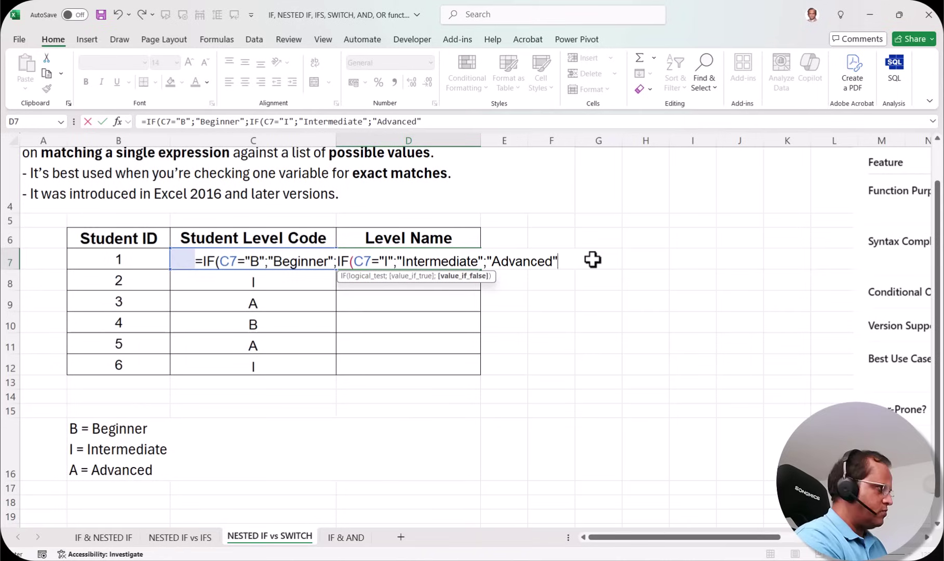
type(")")
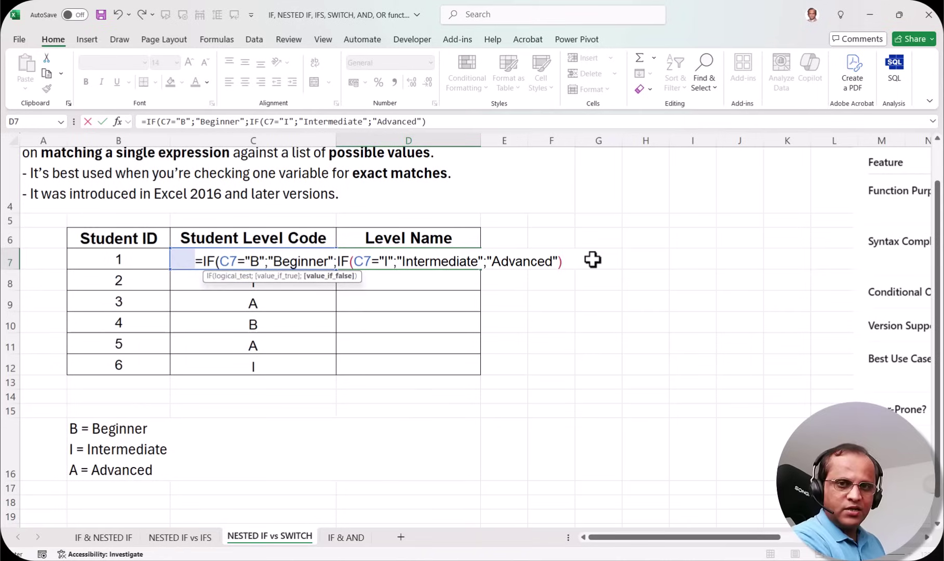
type(")")
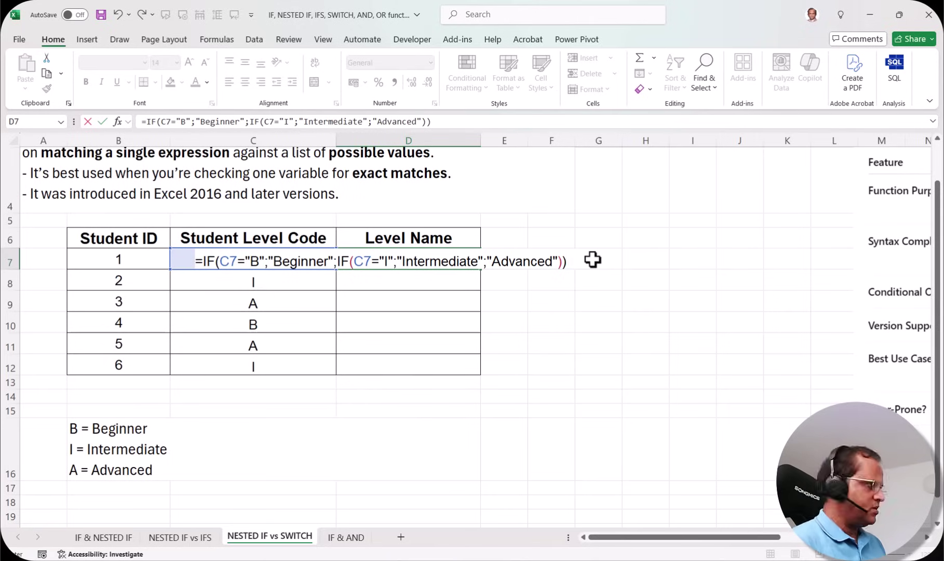
key("Return")
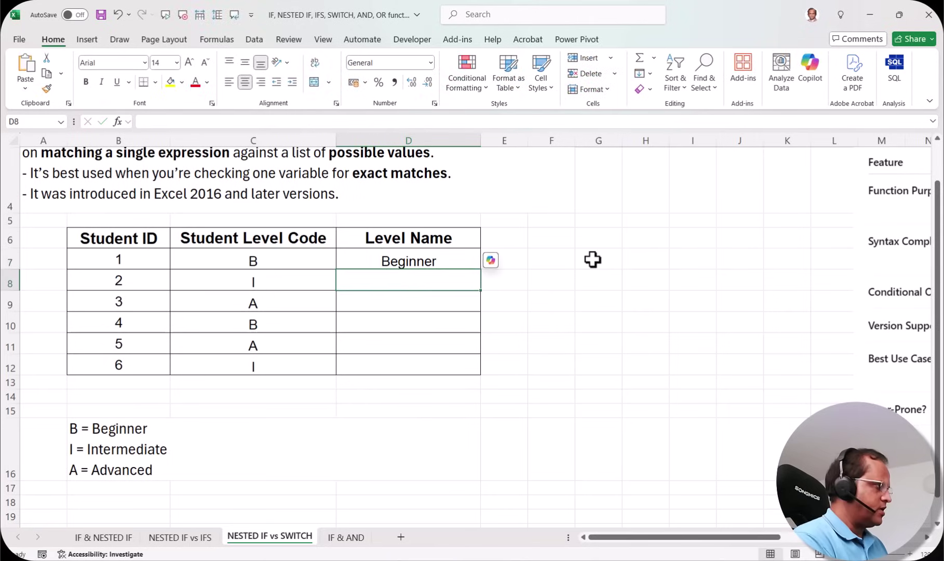
- Fill the nested IF formula from D7 down to D12 and check the copied formulas in D8 and D9
left_click(401, 259)
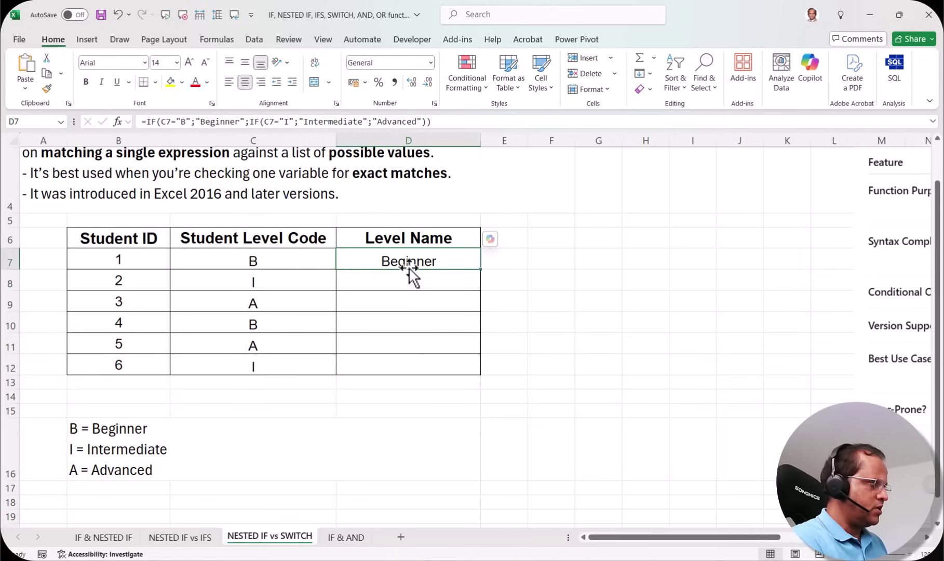
left_click_drag(481, 270, 480, 370)
left_click(411, 289)
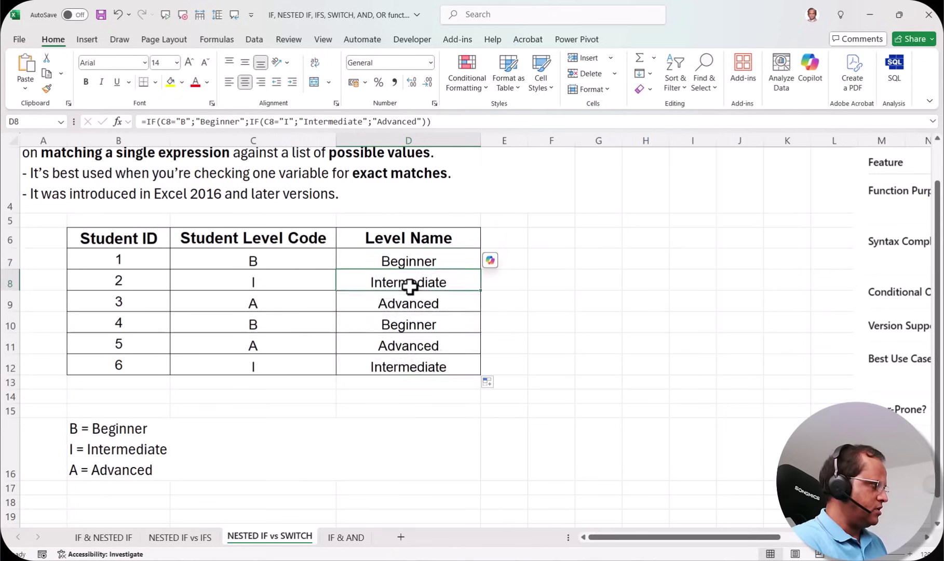
left_click(434, 305)
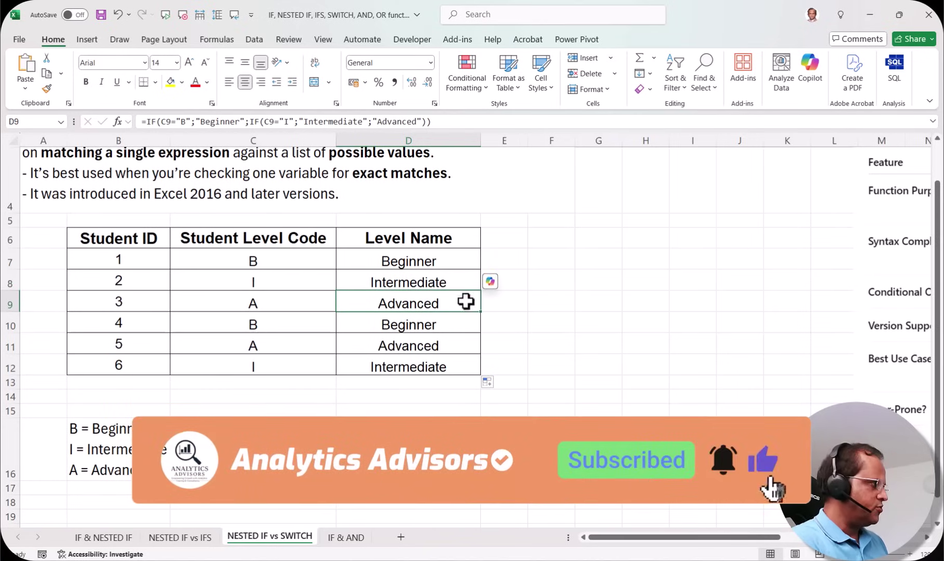
left_click(455, 260)
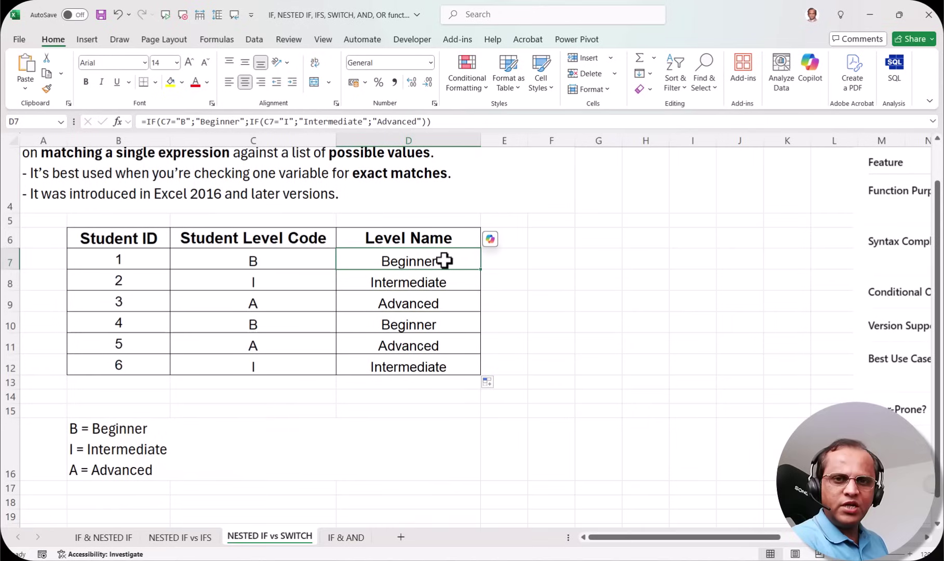
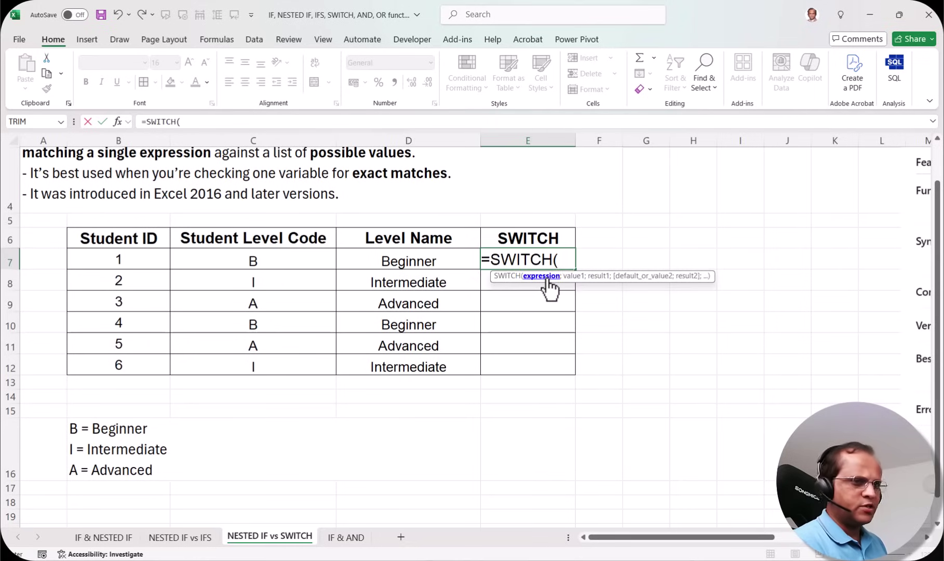
- In the E7 SWITCH formula, evaluate C7 and return "Beginner" for "B", using semicolons as separators
left_click(250, 258)
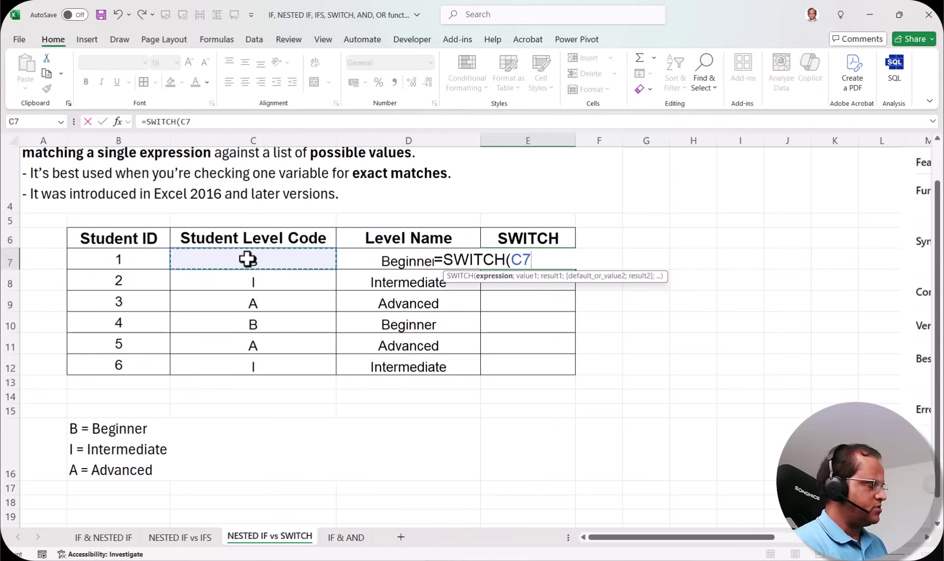
type(";\"b")
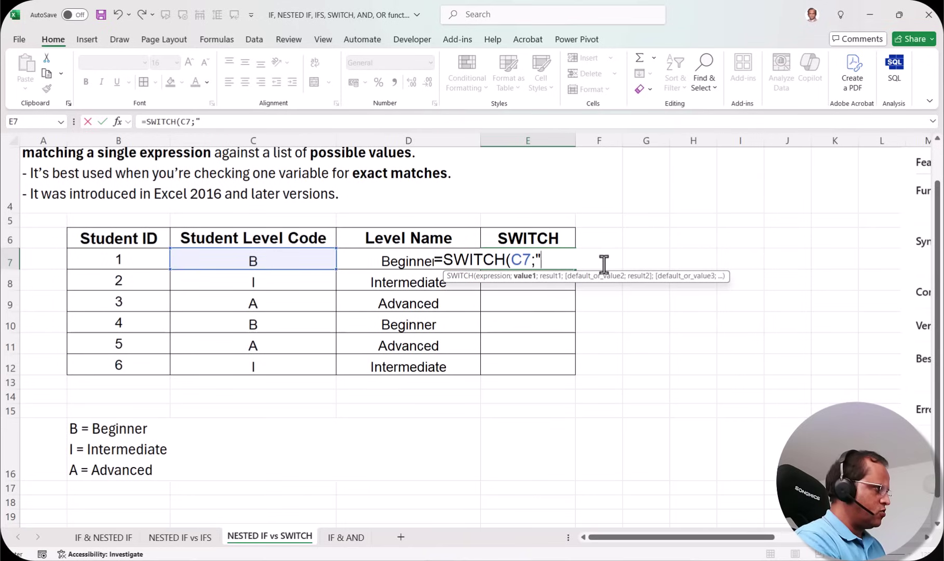
key("BackSpace")
type("B\";")
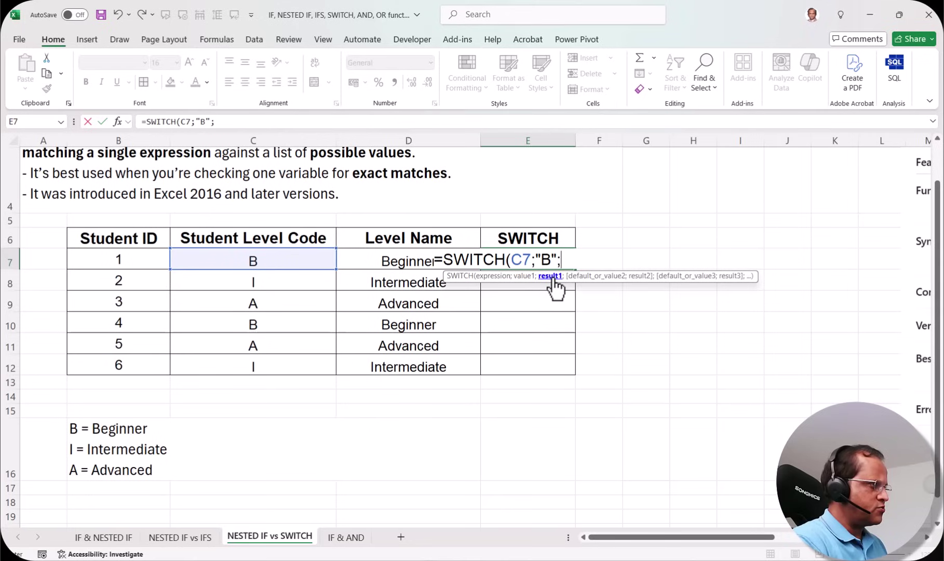
type("\"Beginner\"")
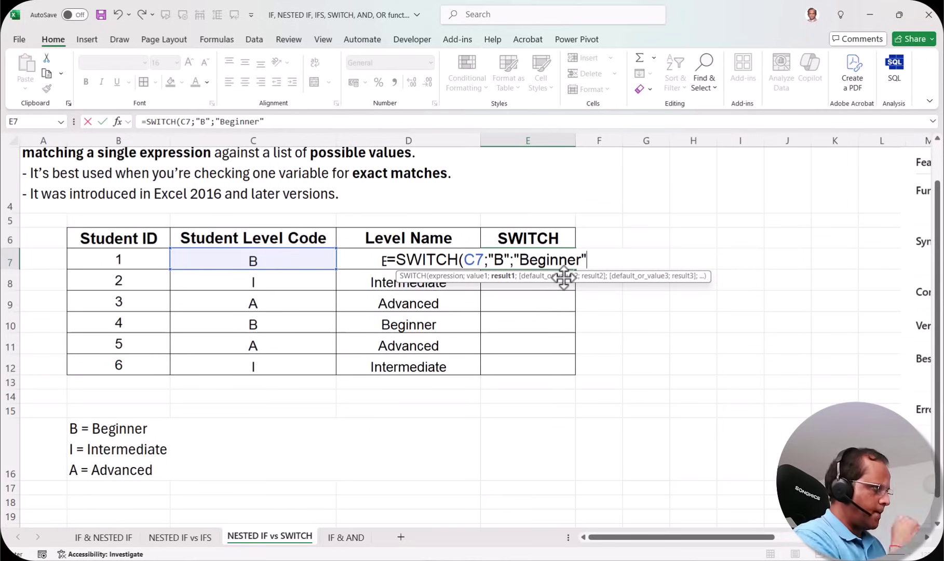
type(";")
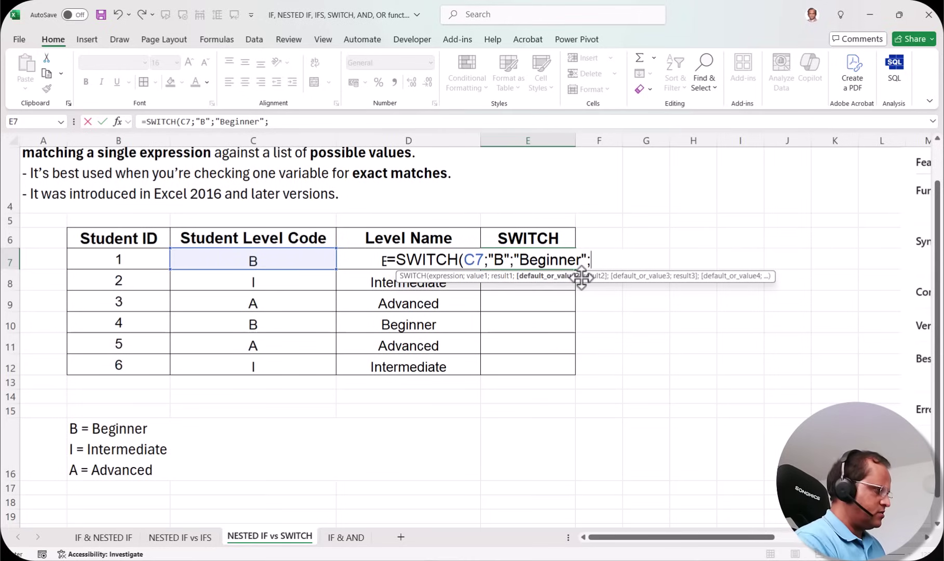
- Add the pairs "I" with "Intermediate" and "A" with "Advanced" to the SWITCH formula and complete it in E7
type("\"I\";")
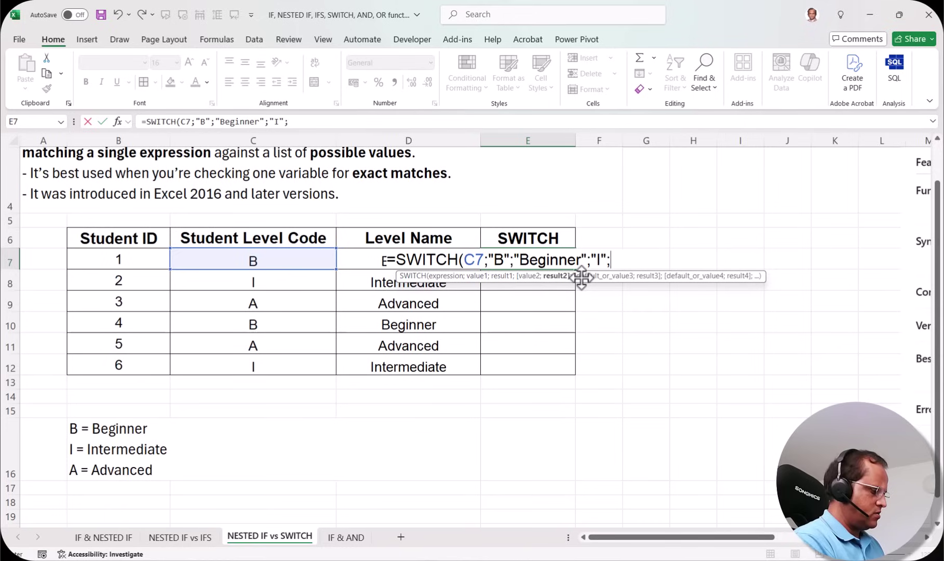
type("\"Intermediate")
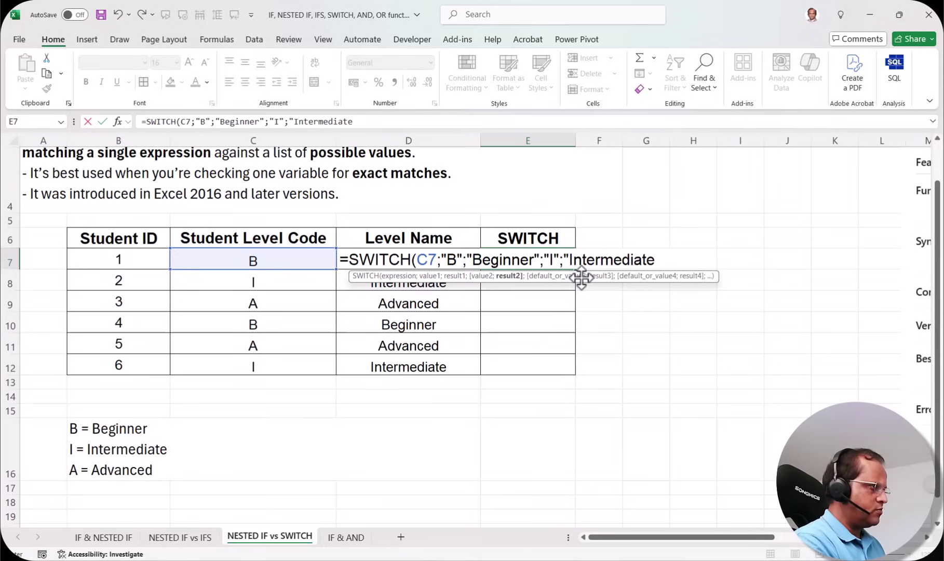
type("\";")
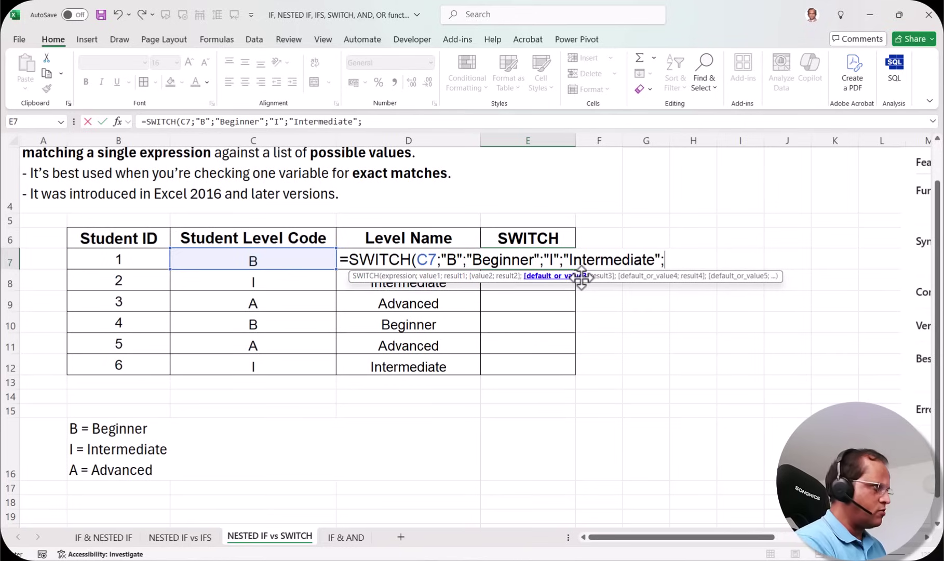
type("\"")
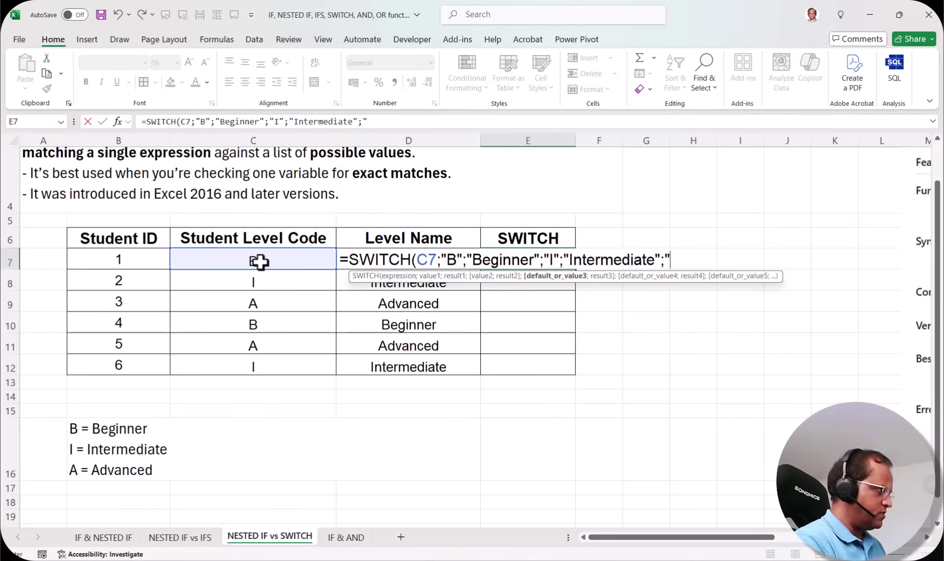
type("A\";\"")
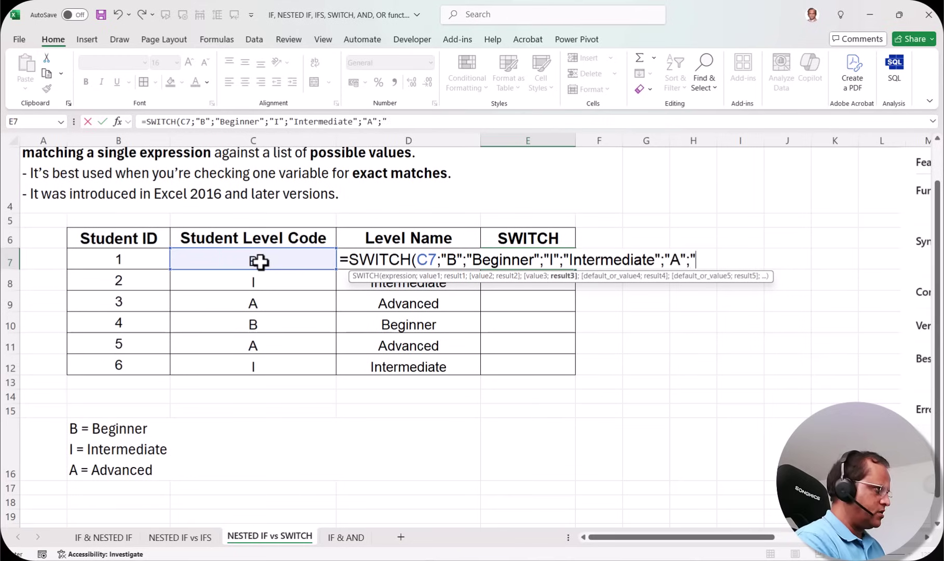
type("Advanced\")")
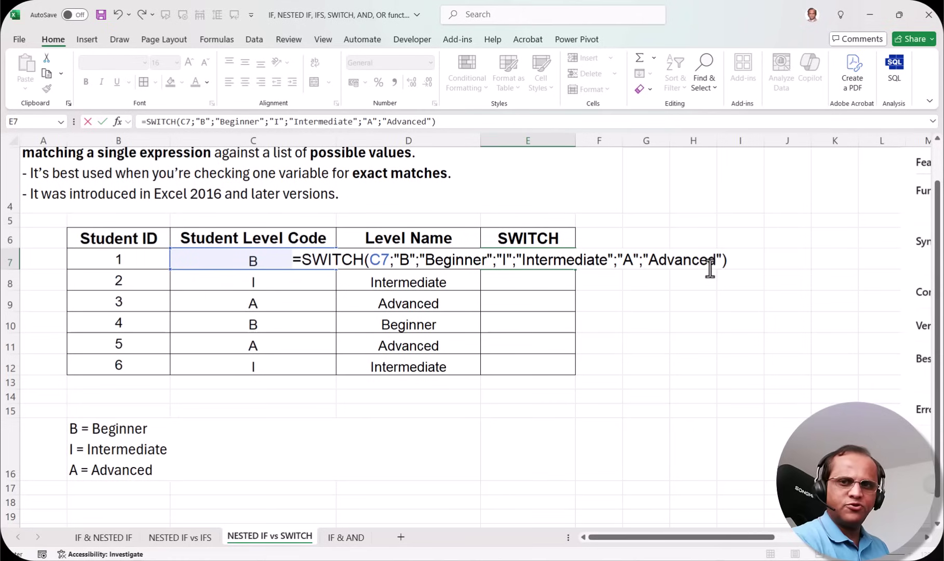
key("Return")
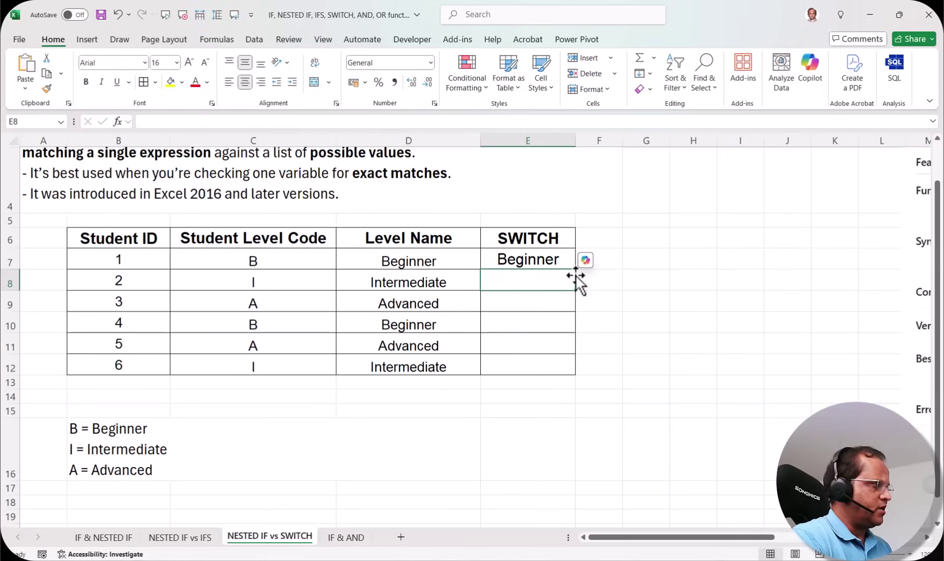
- Fill the SWITCH formula from E7 down to E12 and check the copied formulas against the Level Name column
left_click(537, 257)
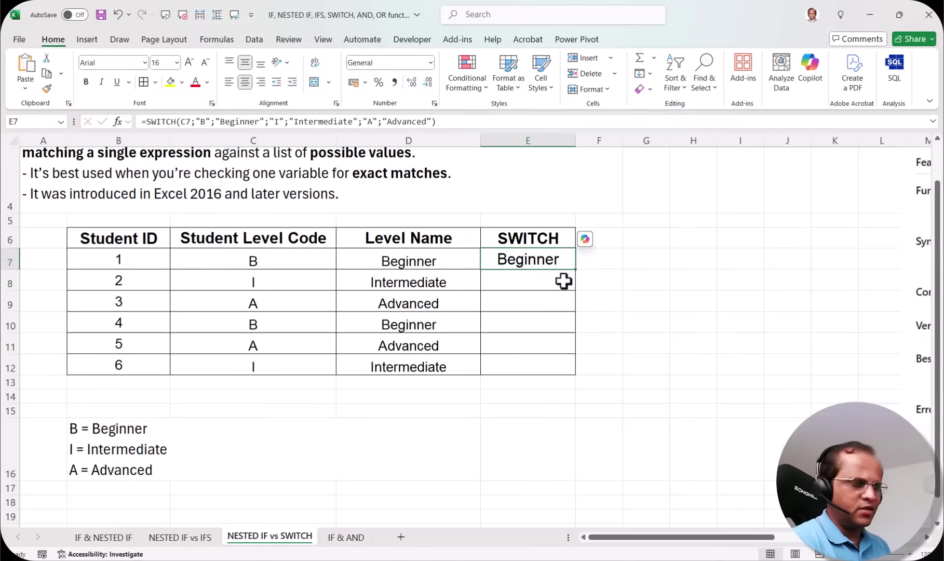
left_click_drag(575, 269, 548, 372)
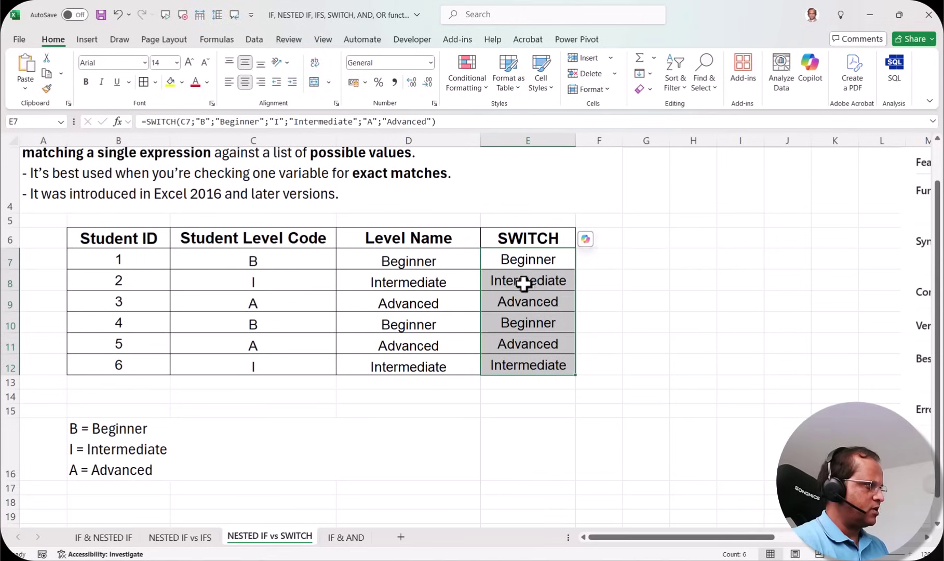
left_click(525, 256)
left_click(528, 282)
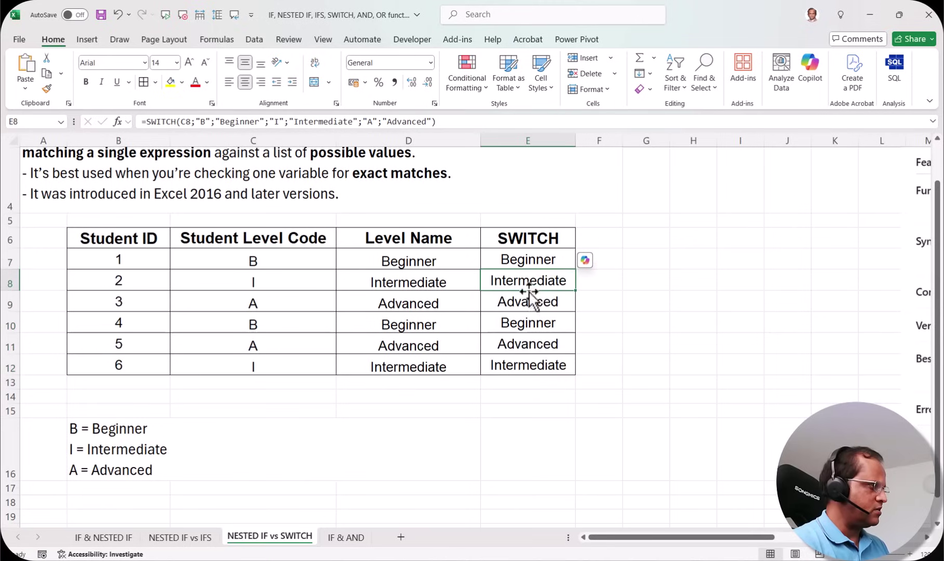
left_click(525, 304)
left_click(521, 318)
left_click(521, 341)
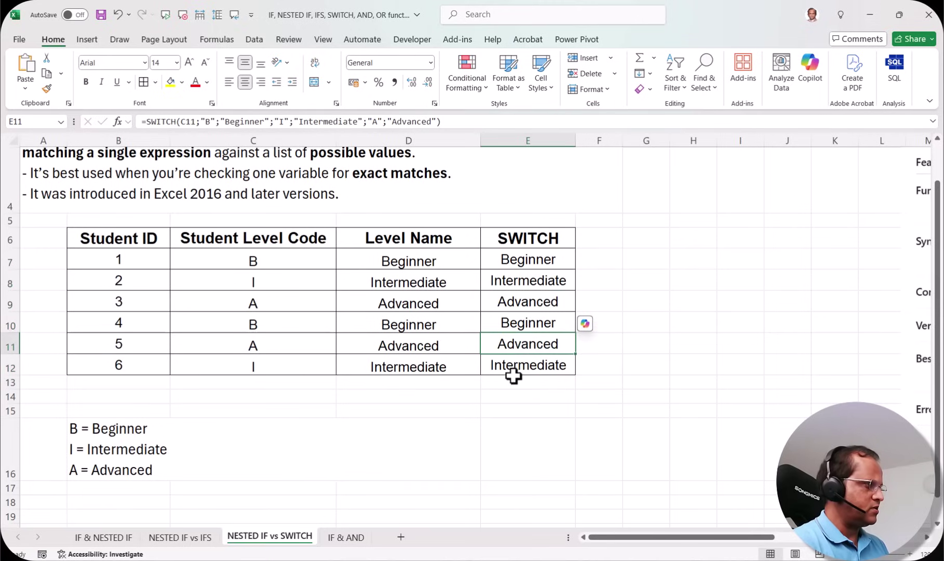
left_click_drag(424, 242, 516, 363)
left_click(513, 306)
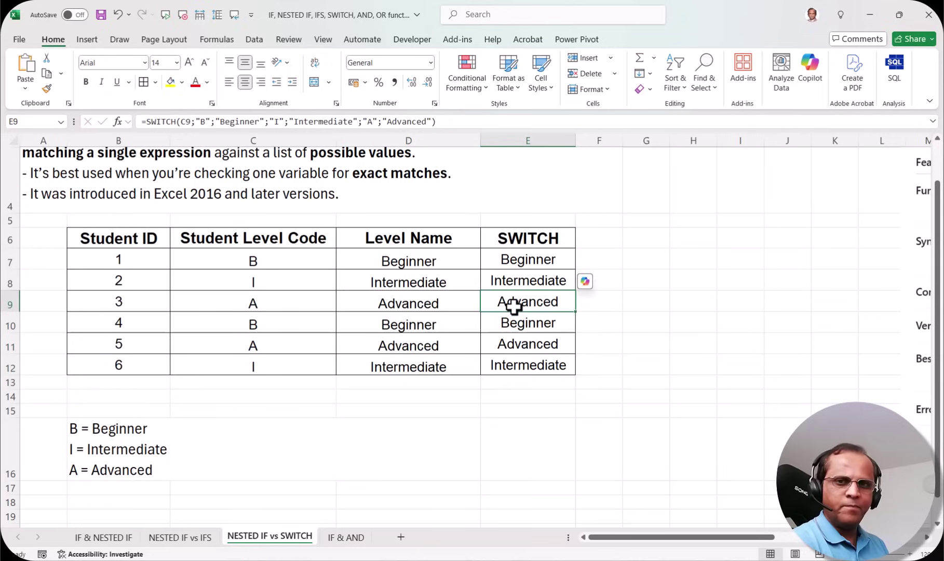
- Compare the nested IF formula in D7 with the SWITCH formula in E7, and view the Nested IF versus SWITCH feature table
left_click(400, 256)
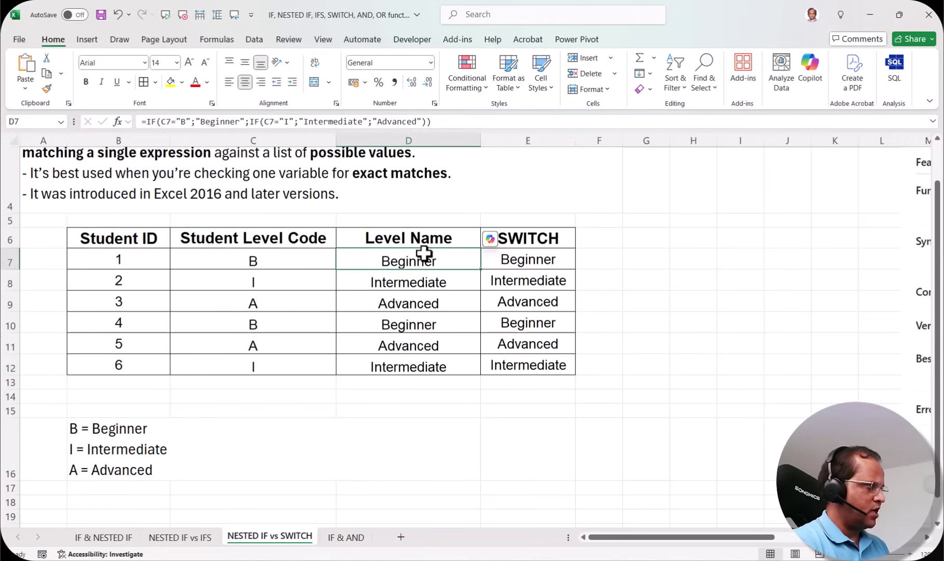
double_click(425, 258)
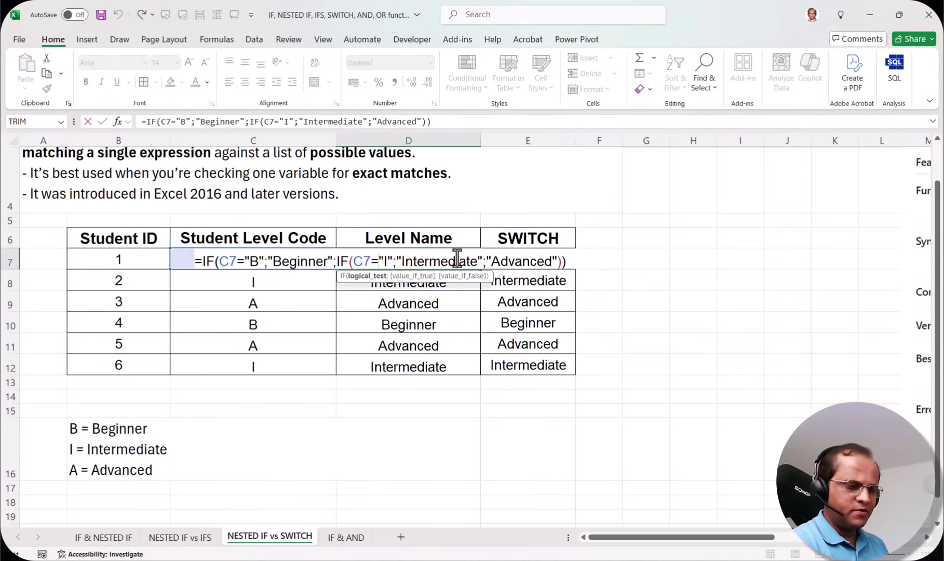
key("Escape")
left_click(551, 259)
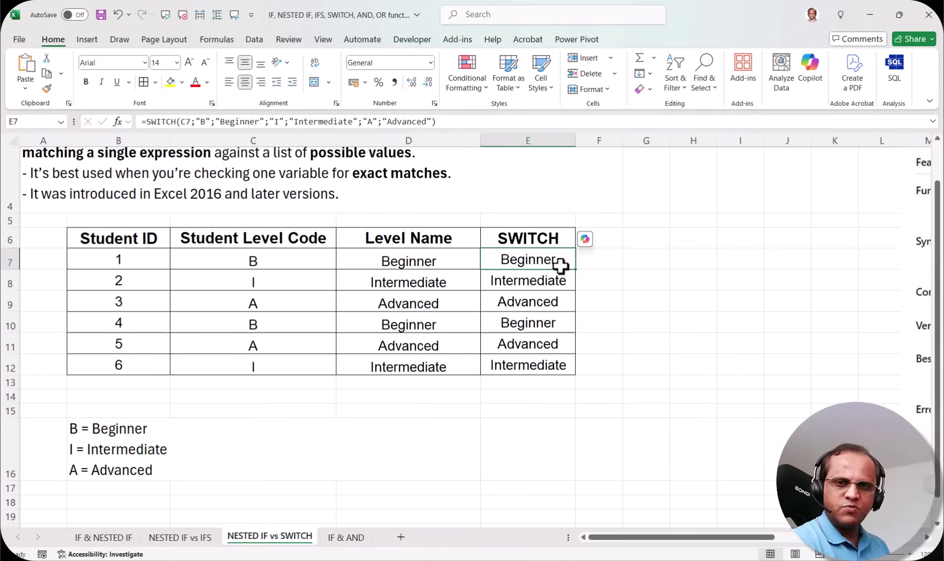
left_click_drag(628, 538, 763, 538)
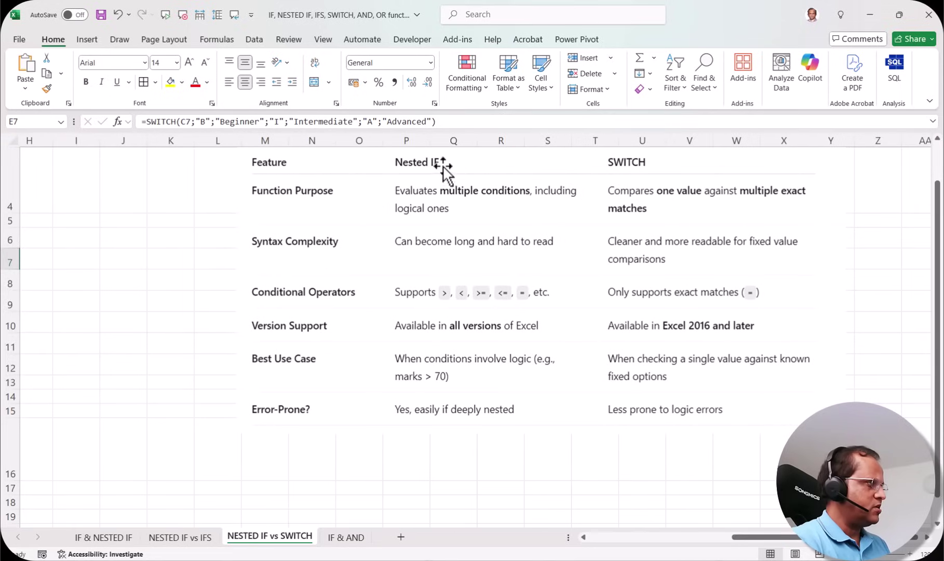